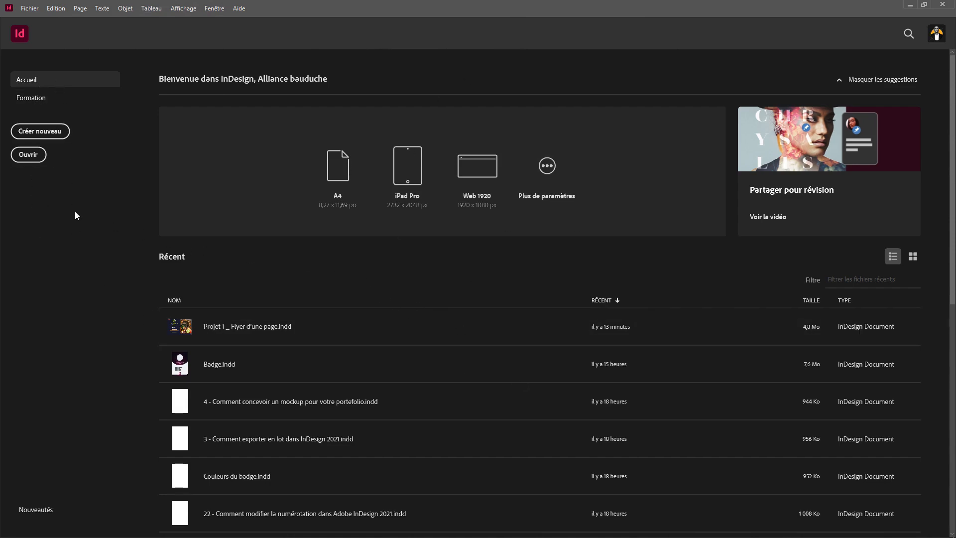
pyautogui.click(21, 4)
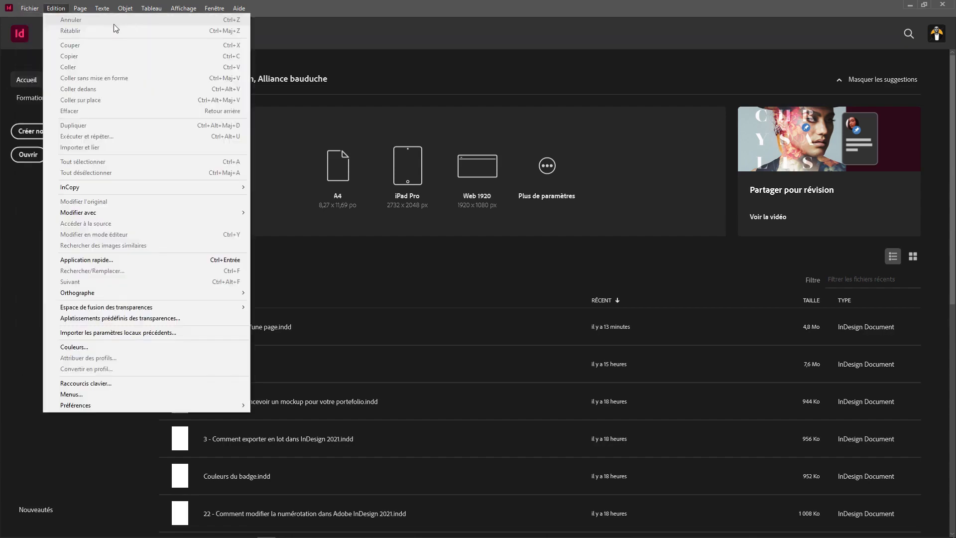
pyautogui.click(56, 8)
pyautogui.click(25, 8)
pyautogui.moveTo(64, 23)
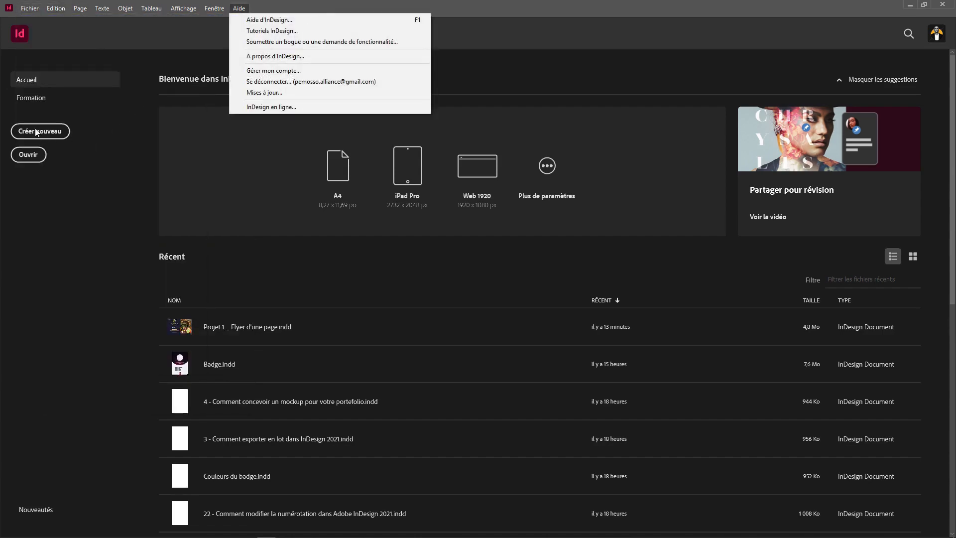
pyautogui.click(76, 244)
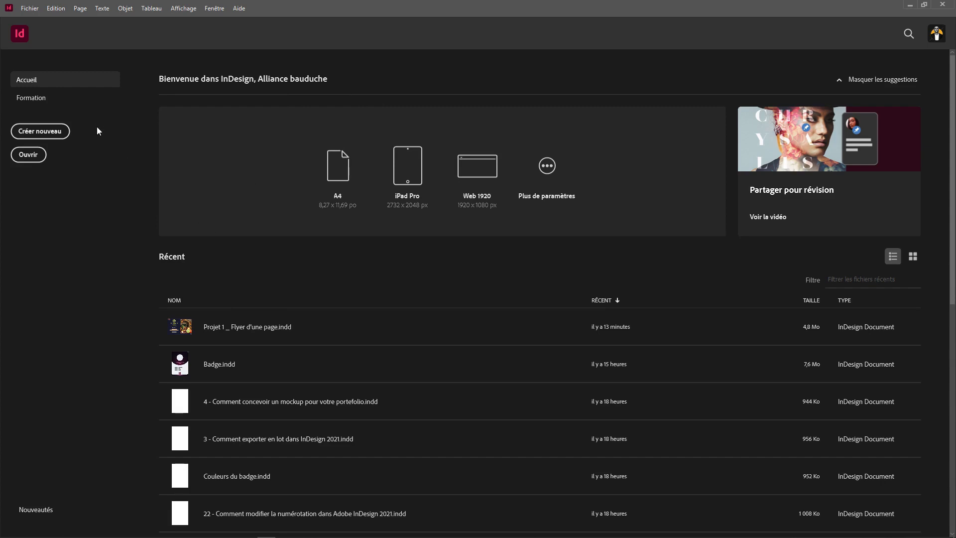
# Step: View the General preferences and close them without making changes
pyautogui.click(52, 9)
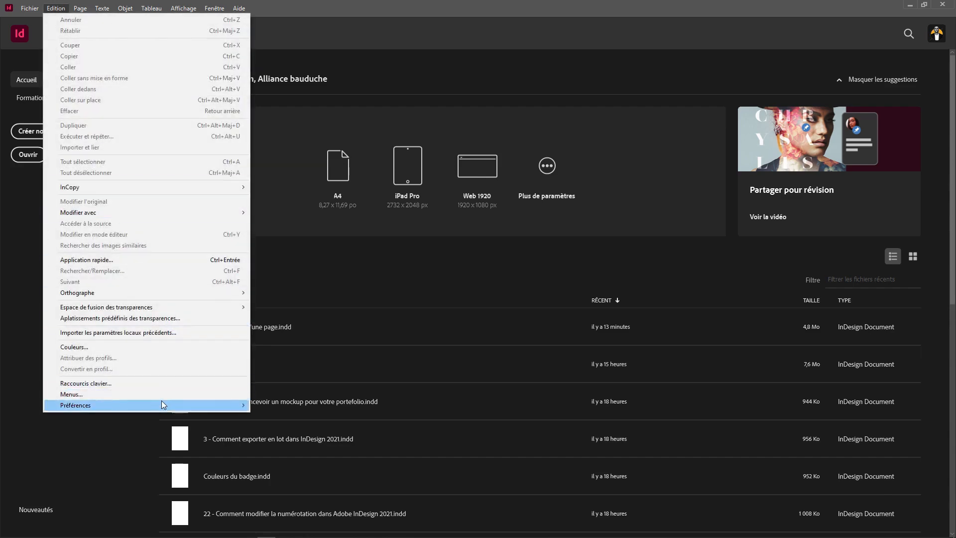
pyautogui.moveTo(163, 401)
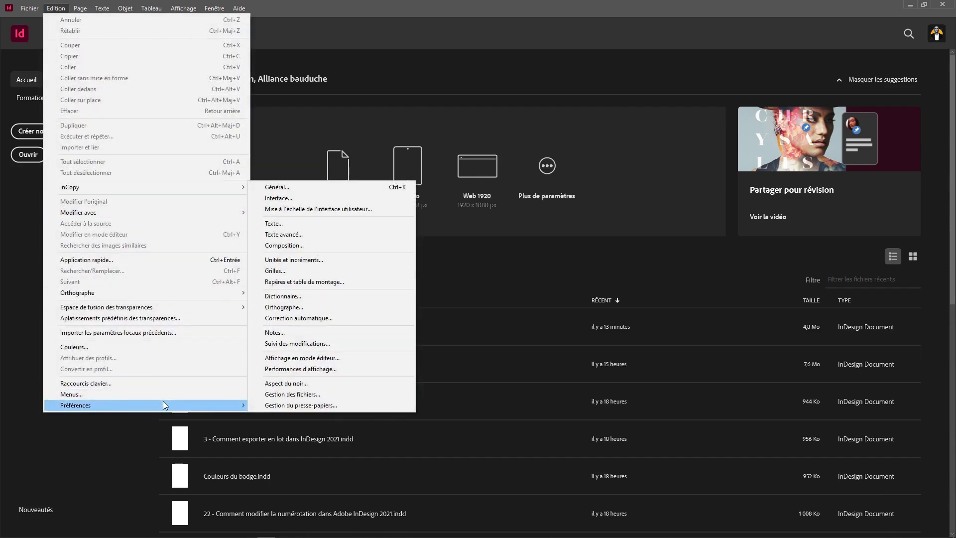
pyautogui.click(282, 191)
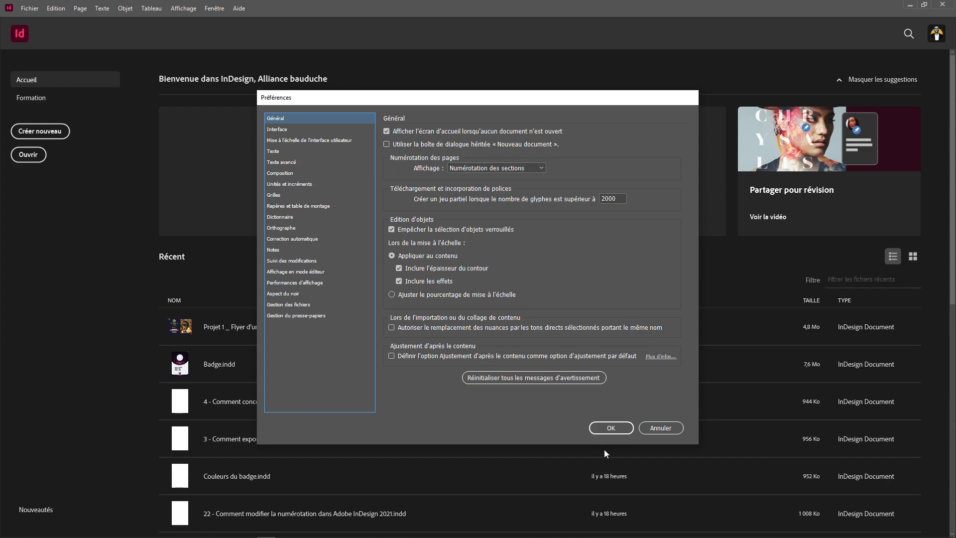
pyautogui.click(661, 427)
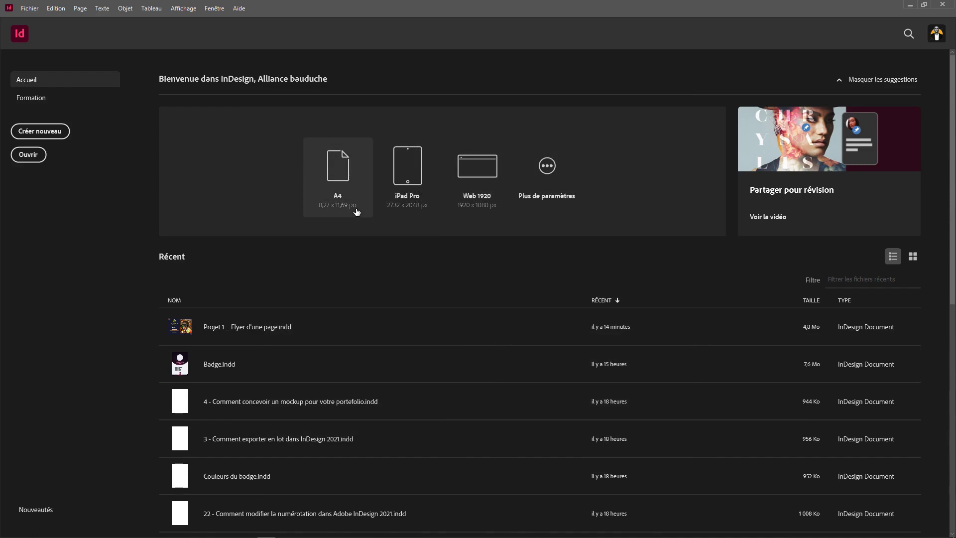
# Step: Start a new print document and choose the A5 preset from the full list of blank presets
pyautogui.click(37, 132)
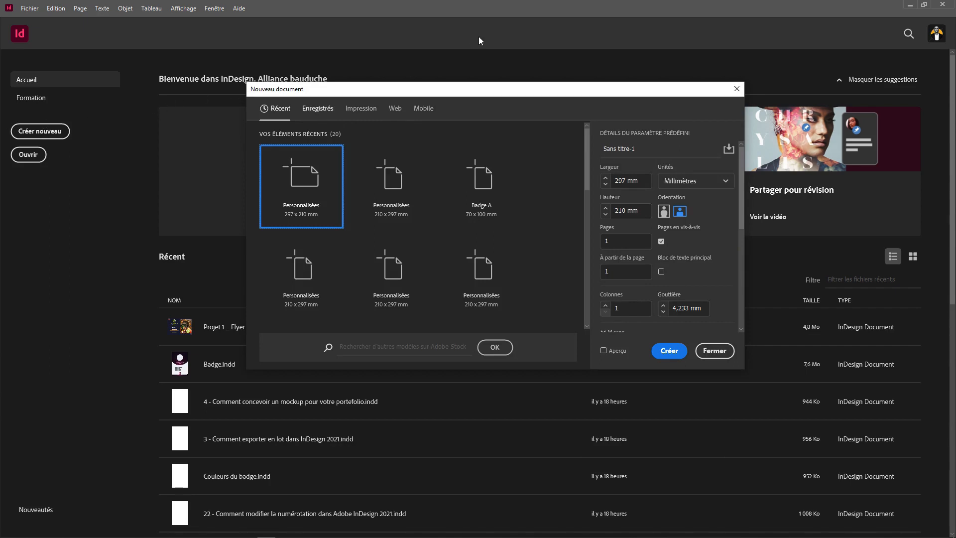
pyautogui.moveTo(516, 97); pyautogui.dragTo(506, 74)
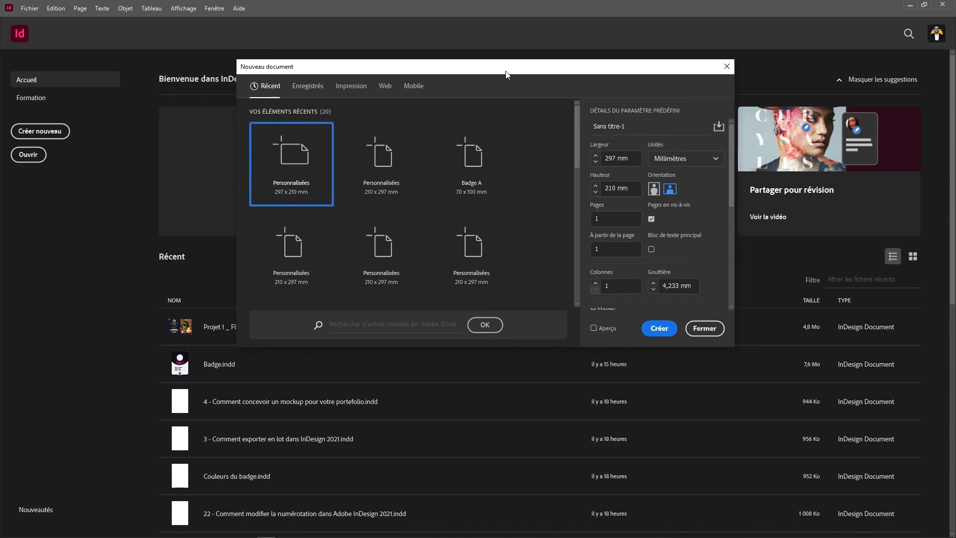
pyautogui.click(352, 88)
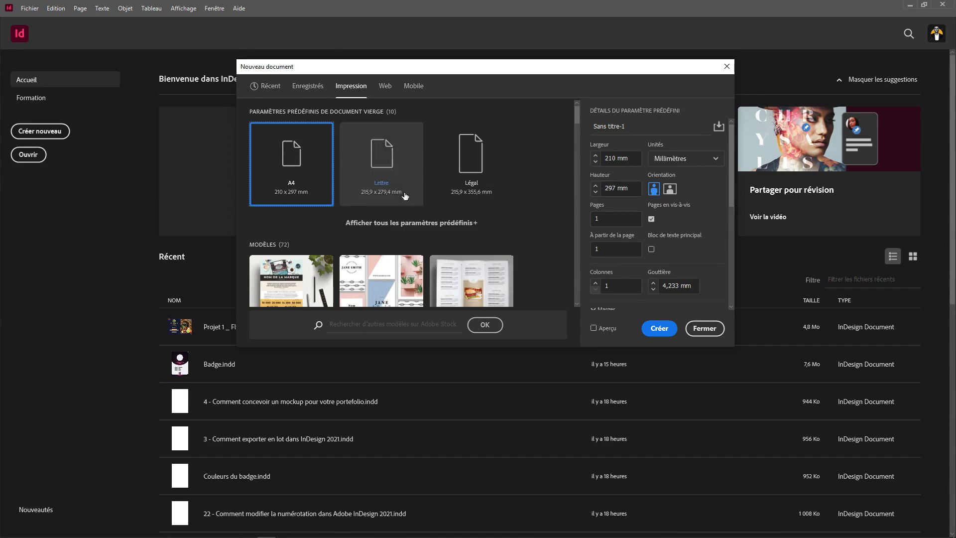
pyautogui.click(386, 224)
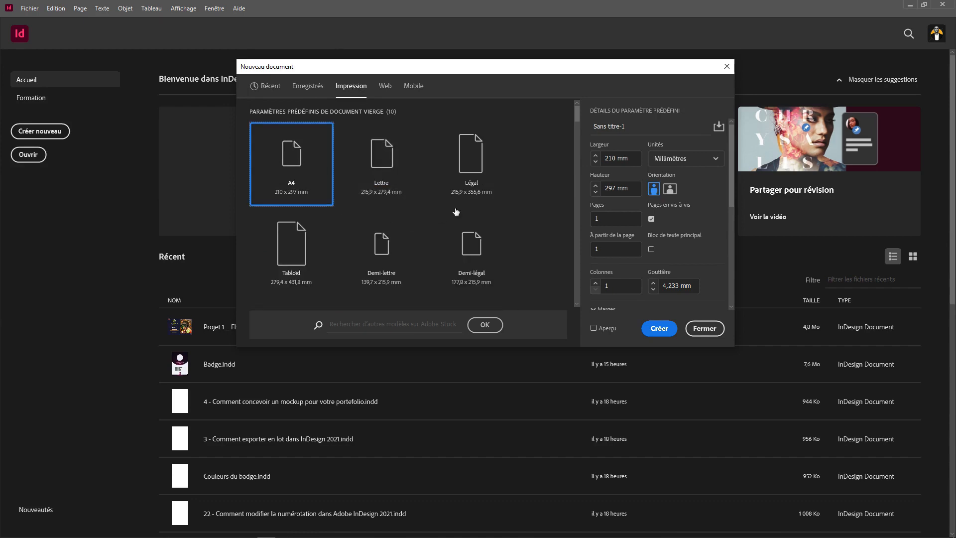
pyautogui.moveTo(574, 113); pyautogui.dragTo(576, 124)
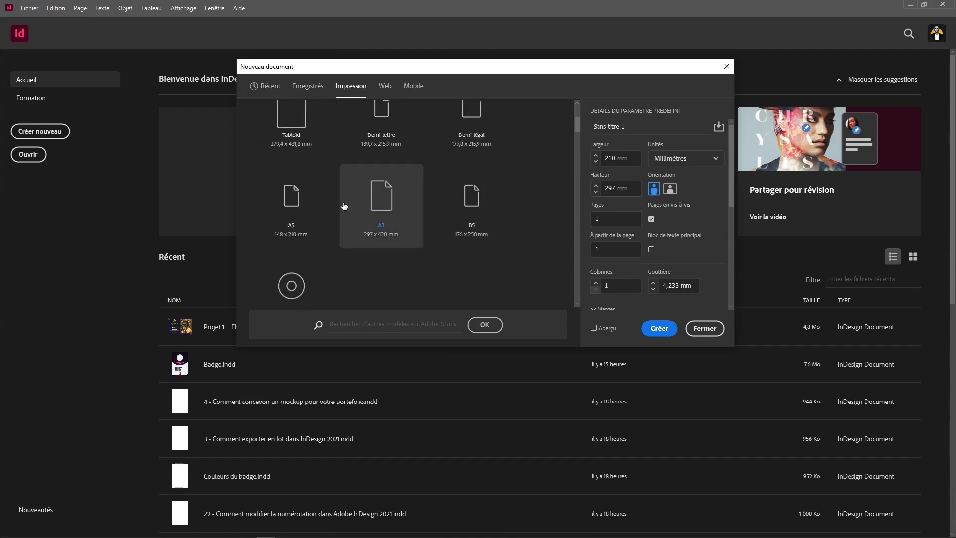
pyautogui.click(311, 203)
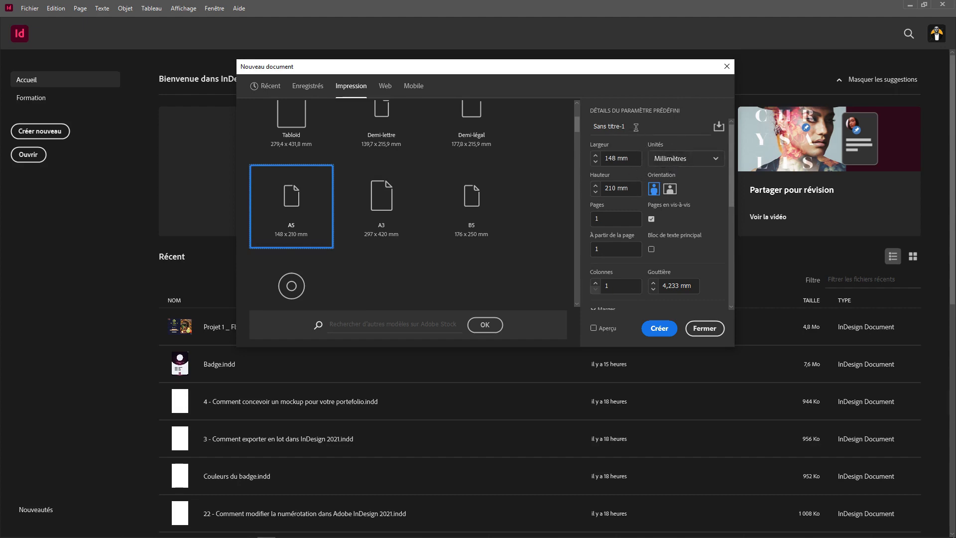
# Step: Name the new document "Flyer d'une page" and keep its units in millimetres
pyautogui.moveTo(636, 125); pyautogui.dragTo(582, 123)
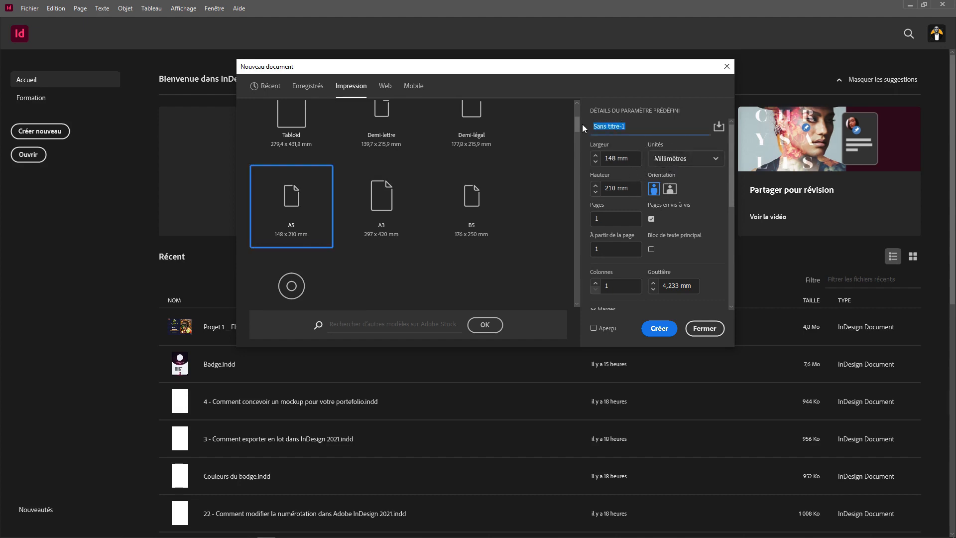
pyautogui.write("Flyer d'une page")
pyautogui.click(716, 159)
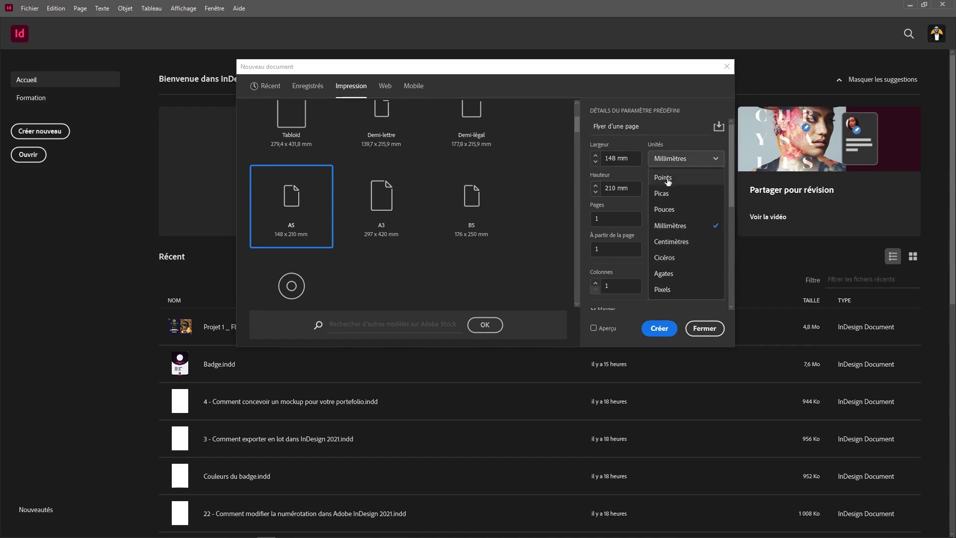
pyautogui.click(691, 93)
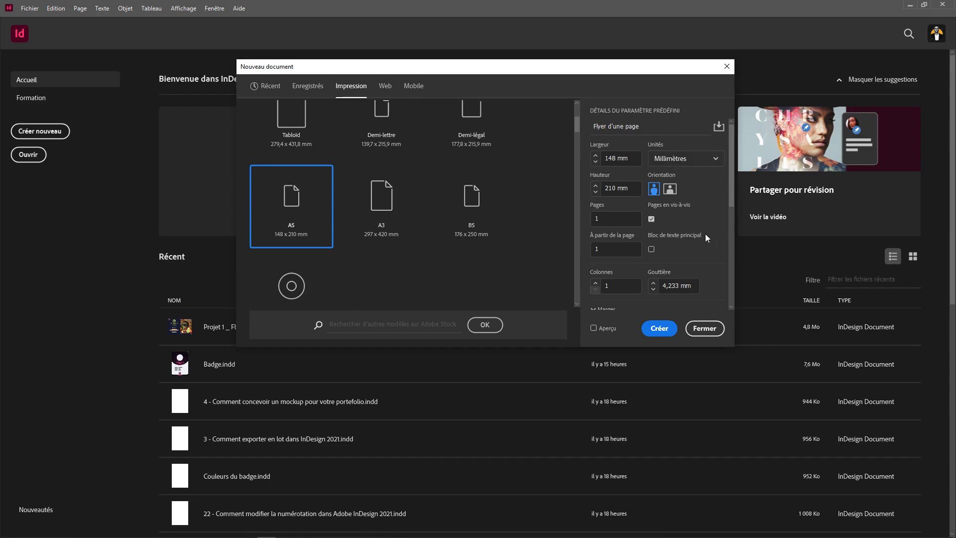
# Step: Set the new document to landscape orientation without facing pages, and enable the live preview
pyautogui.click(671, 190)
pyautogui.click(651, 221)
pyautogui.moveTo(734, 185); pyautogui.dragTo(728, 227)
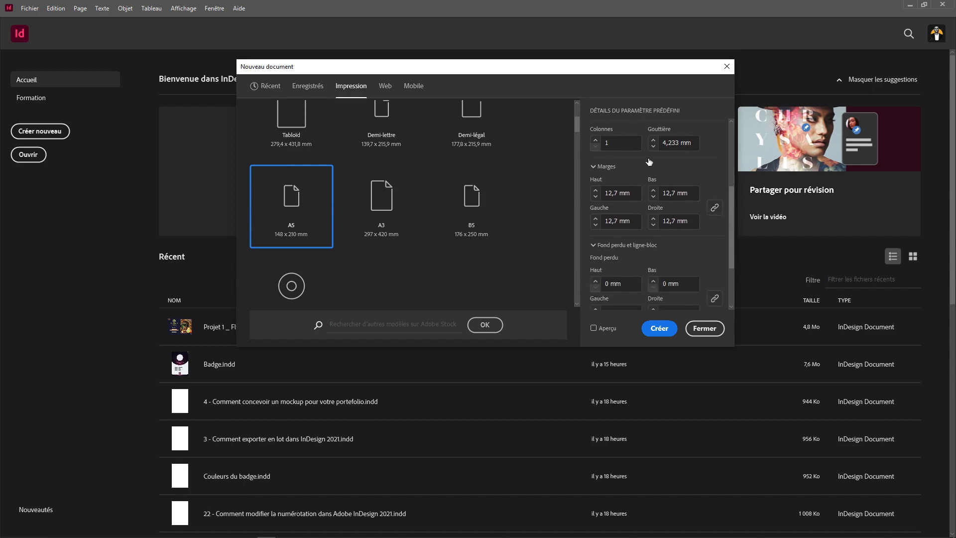
pyautogui.click(594, 328)
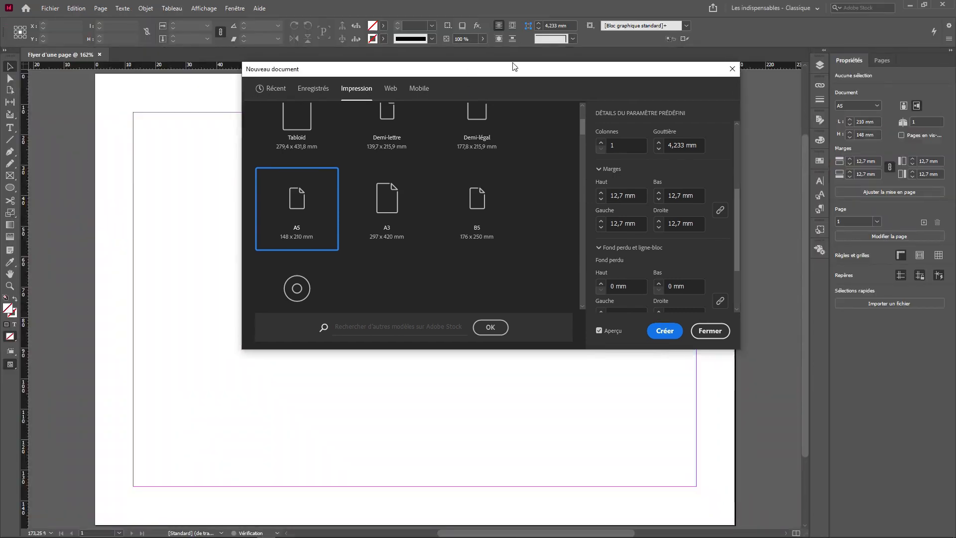
pyautogui.moveTo(466, 74); pyautogui.dragTo(602, 28)
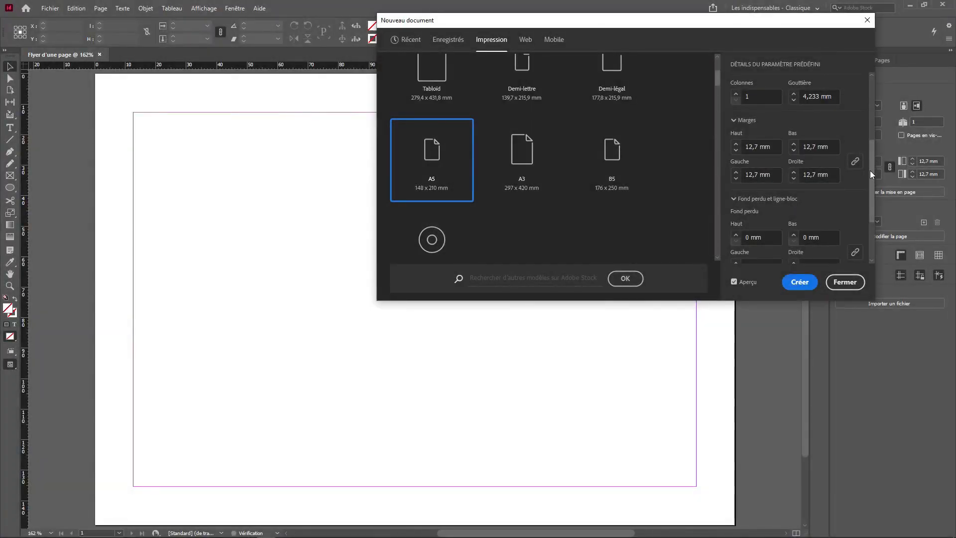
# Step: Set the document's bleed to 3 mm on all four sides
pyautogui.moveTo(871, 170)
pyautogui.mouseDown()
pyautogui.moveTo(869, 187)
pyautogui.moveTo(868, 158)
pyautogui.mouseUp()
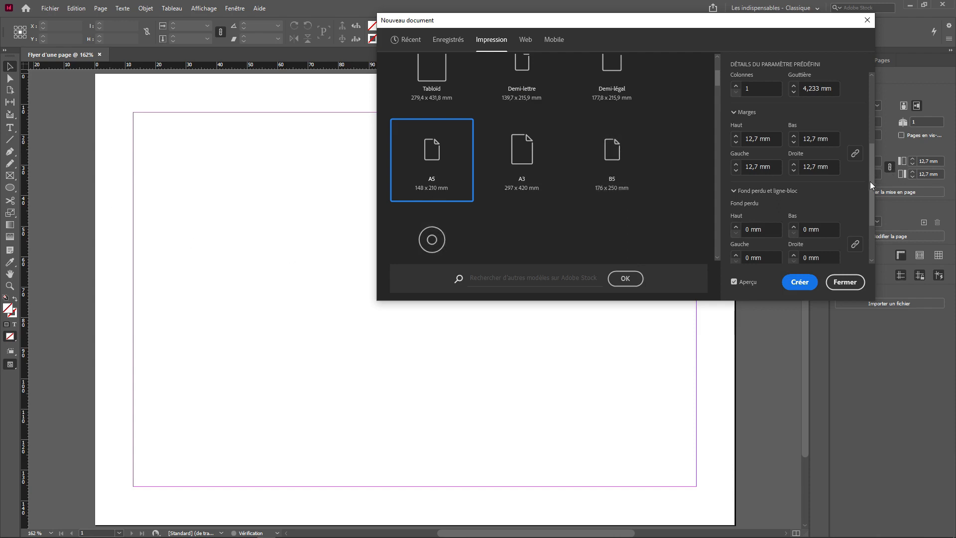
pyautogui.moveTo(870, 193); pyautogui.dragTo(872, 218)
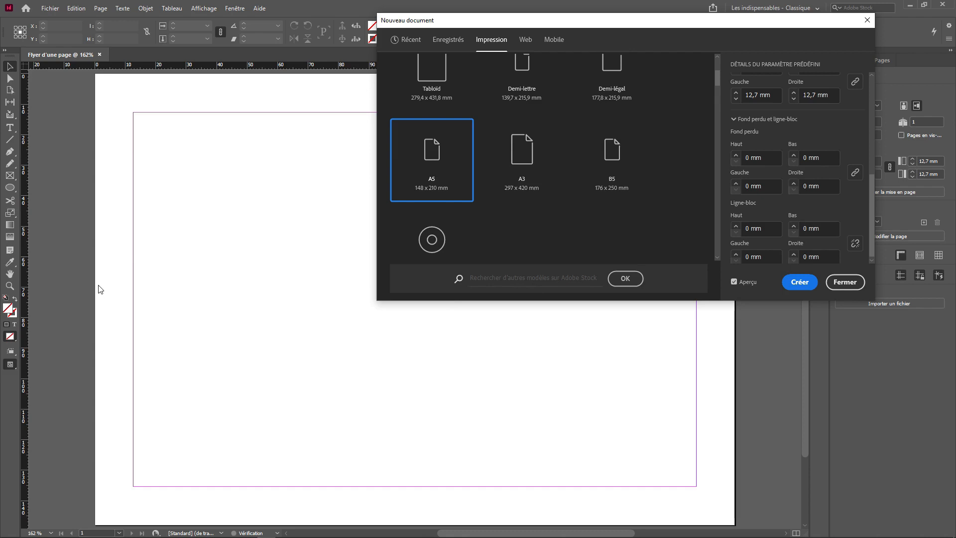
pyautogui.click(736, 156)
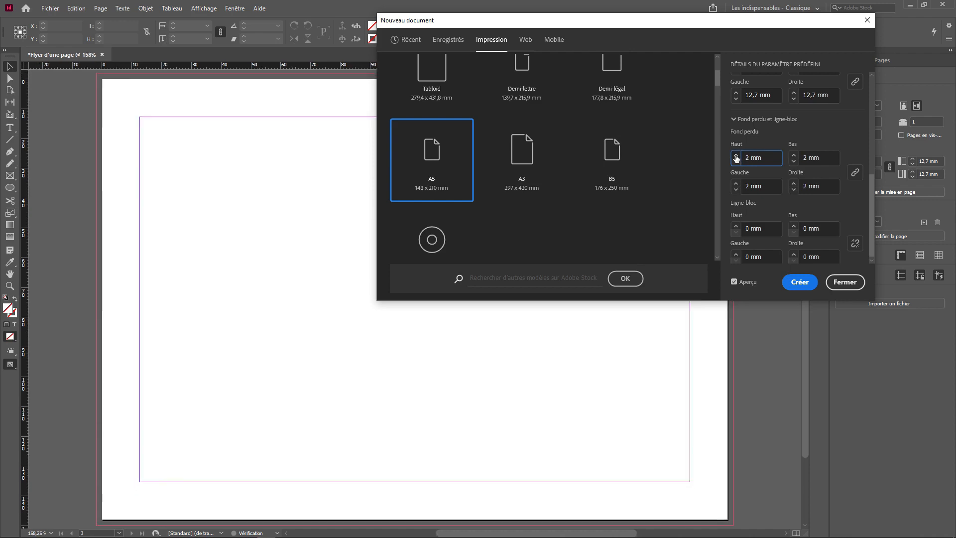
pyautogui.click(736, 156)
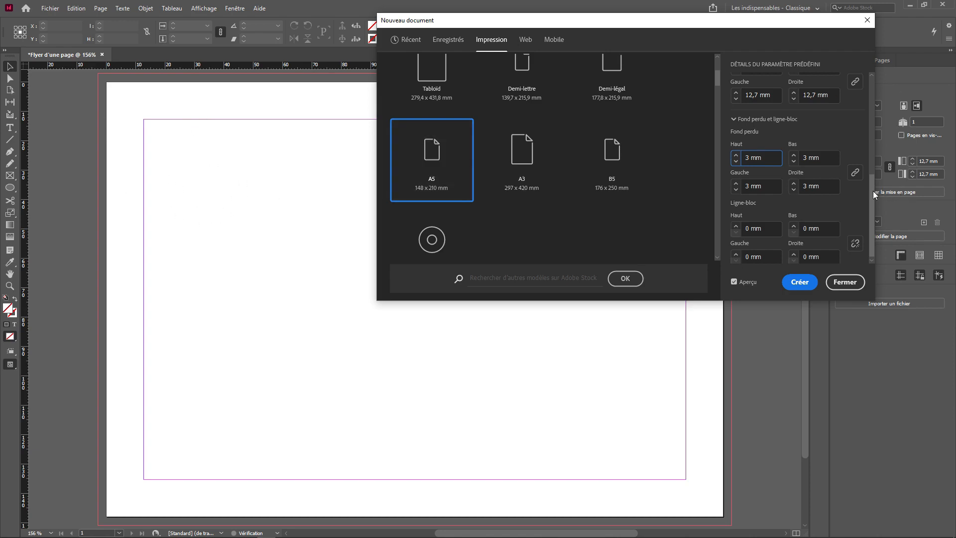
# Step: Try raising the linked page margins to 30 mm on all four sides
pyautogui.moveTo(873, 195); pyautogui.dragTo(870, 159)
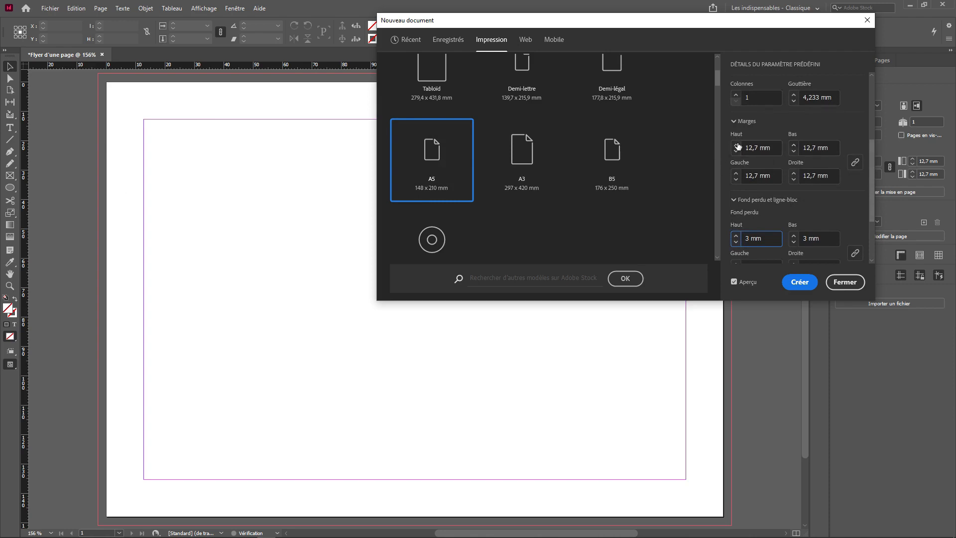
pyautogui.click(735, 144)
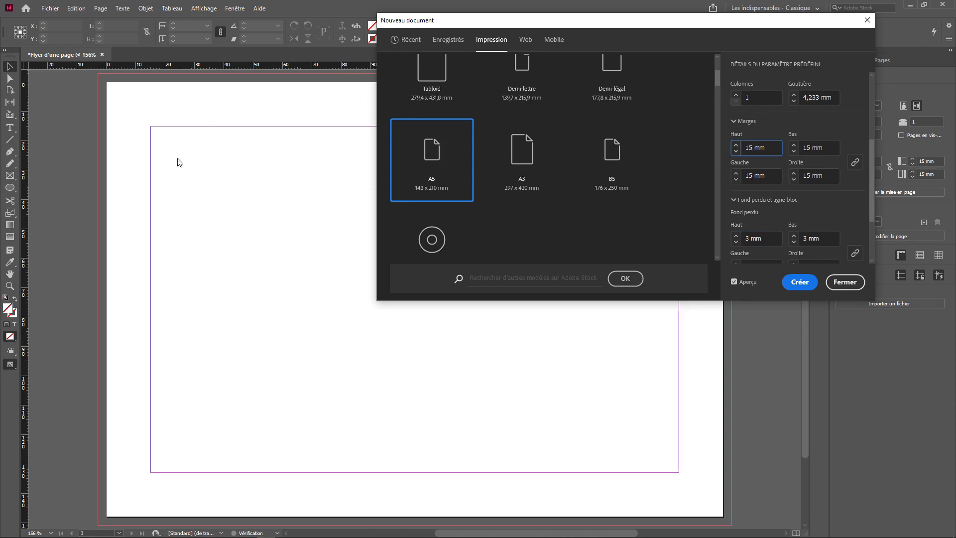
pyautogui.click(735, 145)
pyautogui.click(736, 145)
pyautogui.click(736, 145)
pyautogui.click(736, 145)
pyautogui.click(736, 145)
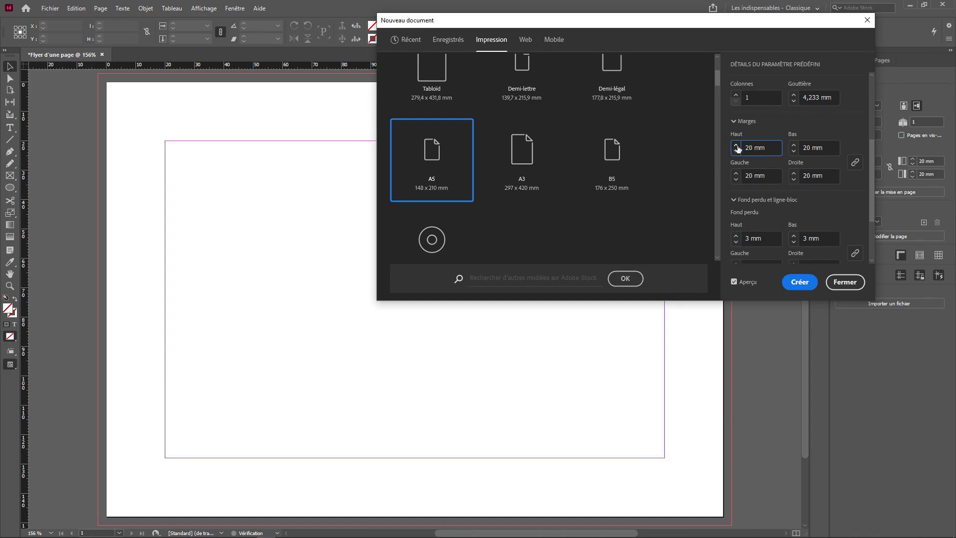
pyautogui.keyDown('shift'); pyautogui.click(736, 145); pyautogui.keyUp('shift')
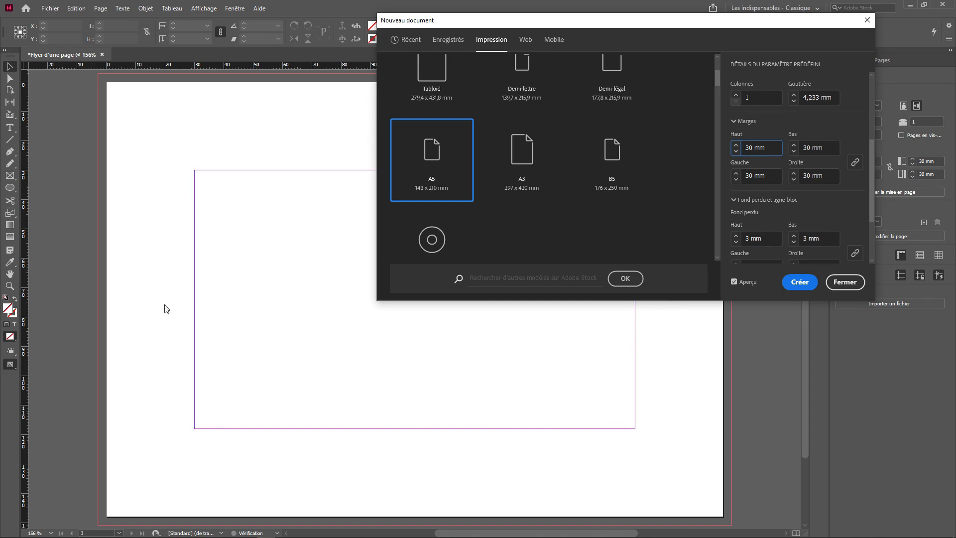
# Step: Set all four page margins to 12,5 mm
pyautogui.click(772, 145)
pyautogui.click(856, 158)
pyautogui.moveTo(767, 149); pyautogui.dragTo(744, 150)
pyautogui.write('12,5')
pyautogui.click(758, 176)
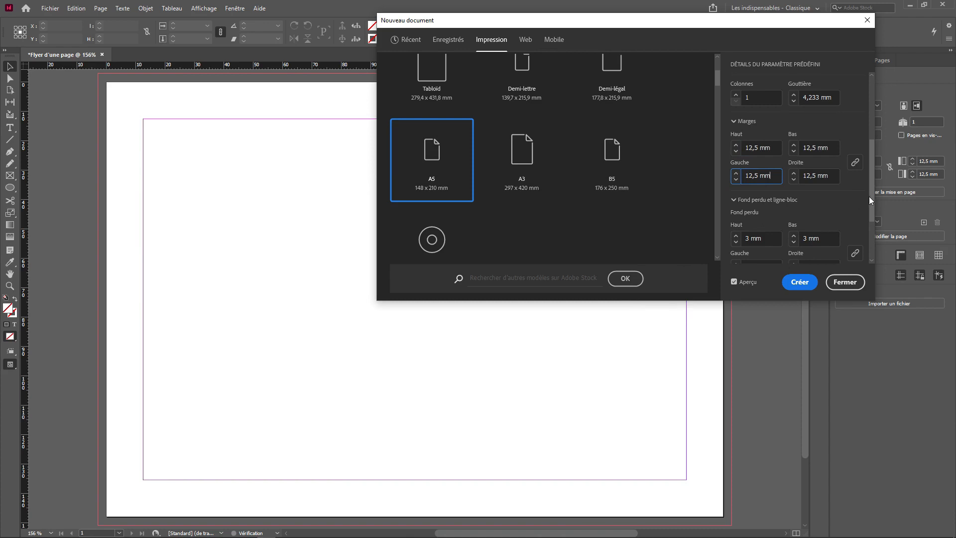
# Step: Try a 3 mm slug at the top of the page, and reset it to 0 mm
pyautogui.scroll(-3, 870, 202)
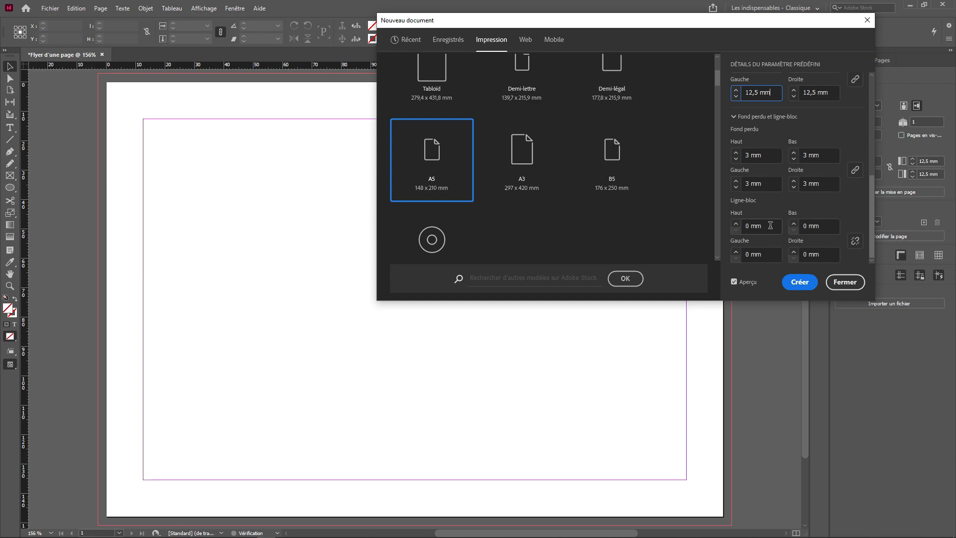
pyautogui.click(736, 223)
pyautogui.click(736, 223)
pyautogui.click(736, 223)
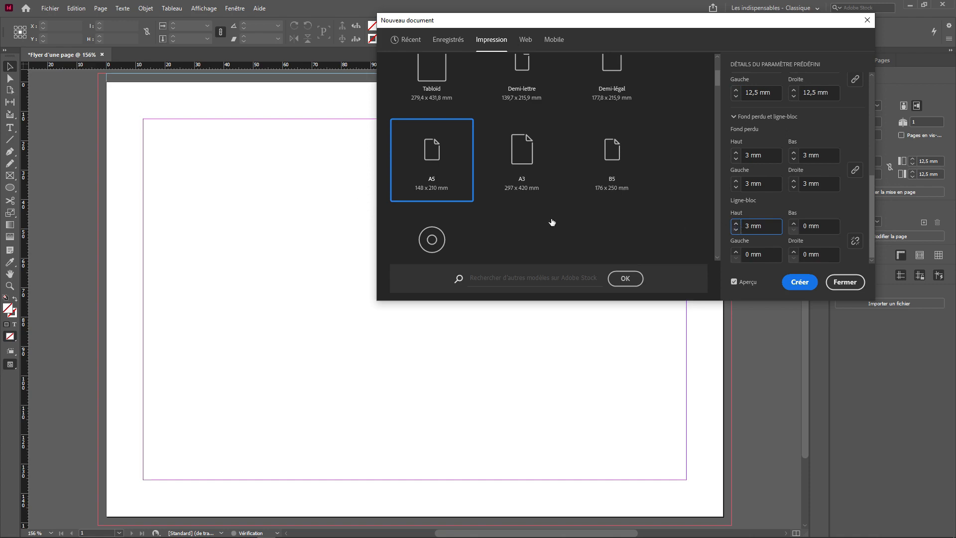
pyautogui.click(736, 230)
pyautogui.click(736, 229)
pyautogui.click(736, 229)
# Step: Link the slug values, try 2 mm on all four sides, and reset them to 0 mm
pyautogui.click(855, 241)
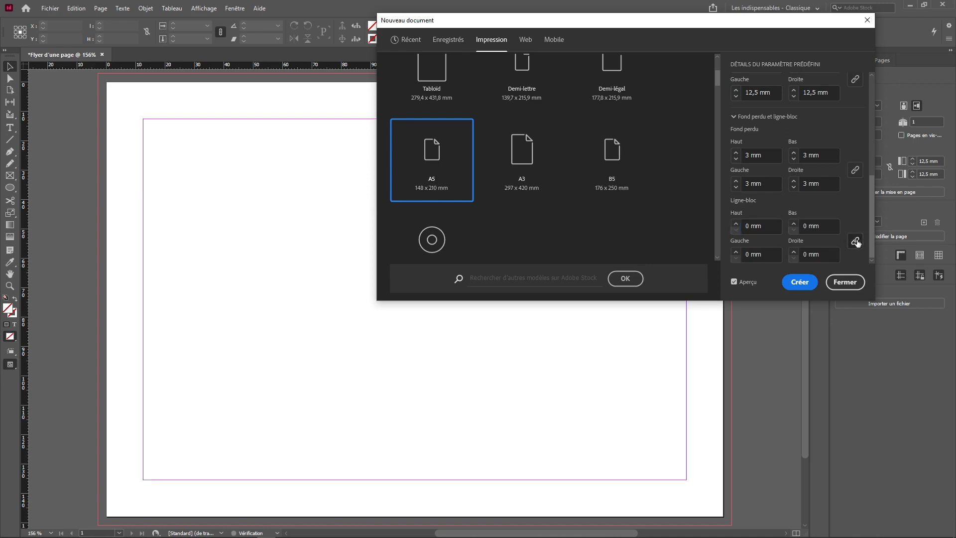
pyautogui.click(736, 223)
pyautogui.click(737, 223)
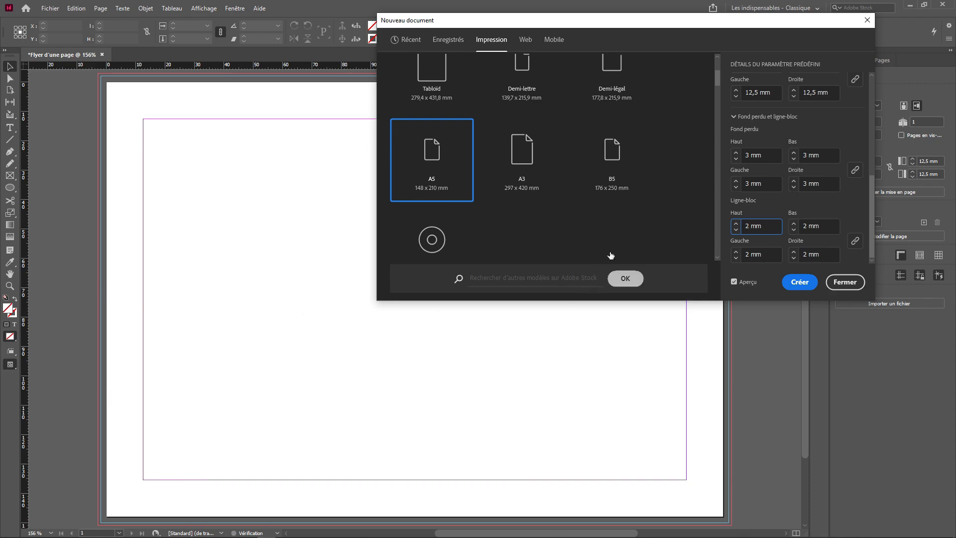
pyautogui.click(736, 229)
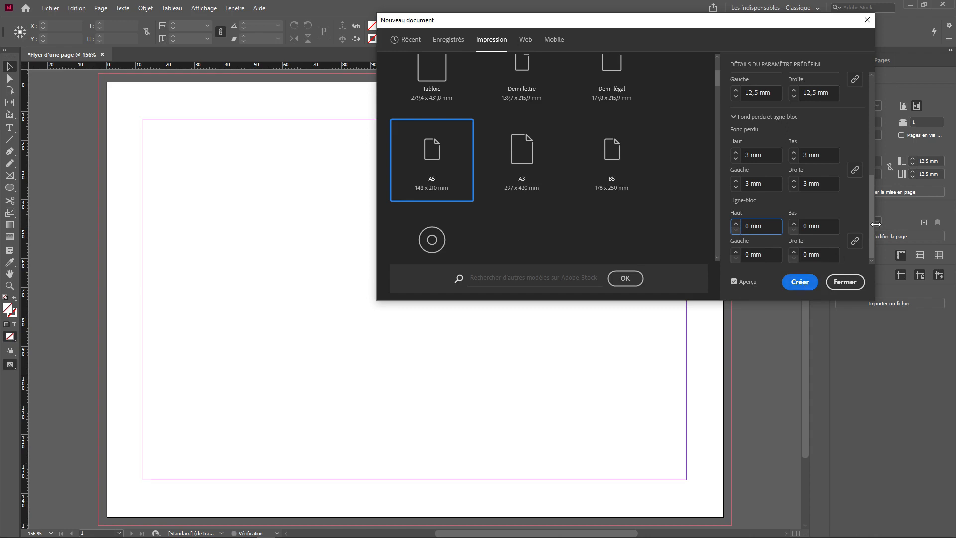
# Step: Review the remaining document settings and create the A5 landscape flyer document
pyautogui.moveTo(871, 229)
pyautogui.mouseDown()
pyautogui.moveTo(871, 212)
pyautogui.moveTo(872, 247)
pyautogui.mouseUp()
pyautogui.moveTo(871, 199); pyautogui.dragTo(870, 112)
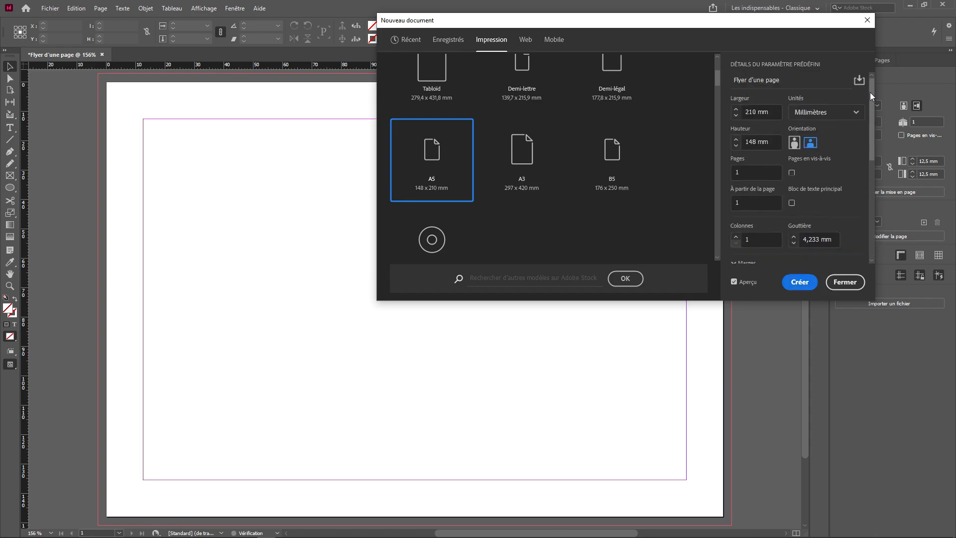
pyautogui.click(799, 282)
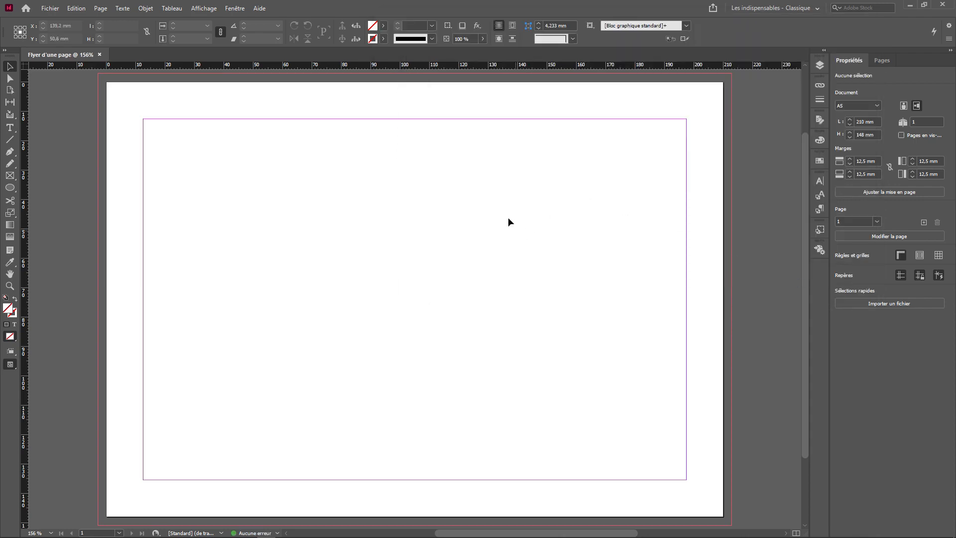
pyautogui.scroll(-1, 356, 180)
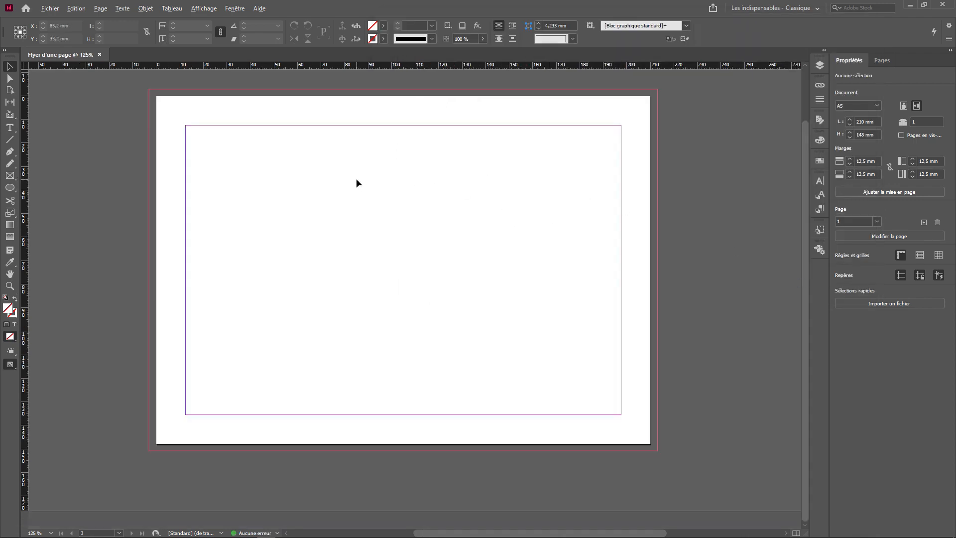
pyautogui.scroll(3, 356, 180)
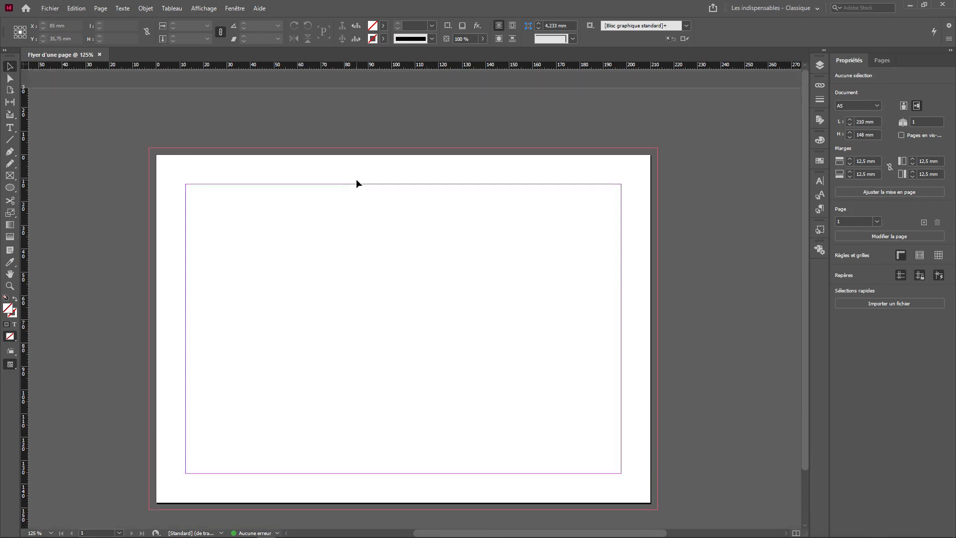
pyautogui.scroll(-2, 356, 180)
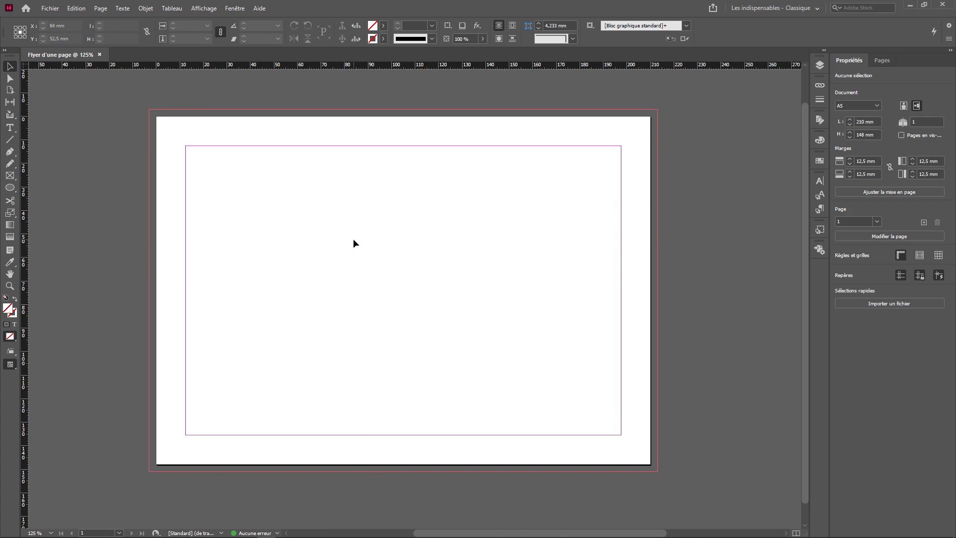
# Step: Save the flyer document, replacing the existing file "1 - Comment créer et configurer un nouveau document Adobe InDesign 2021.indd"
pyautogui.hotkey('ctrl', 's')
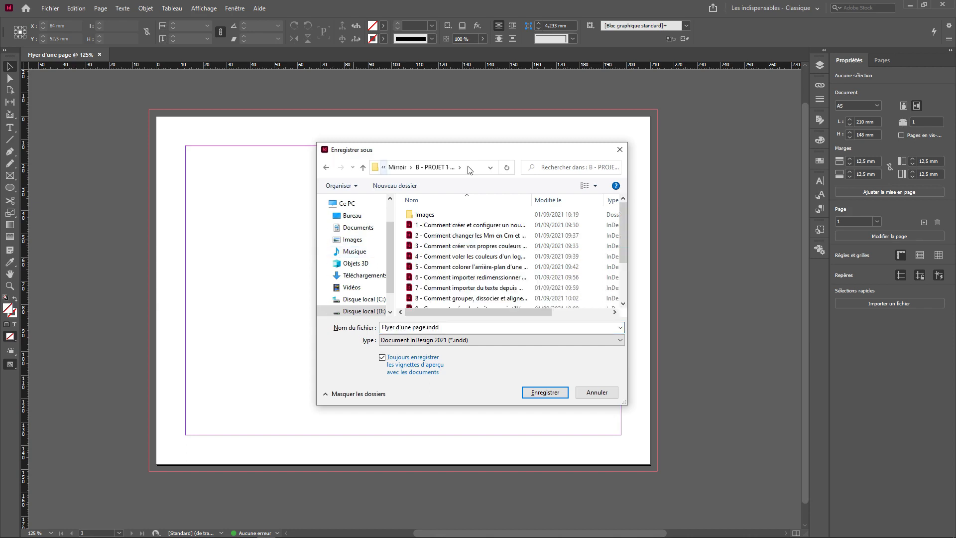
pyautogui.click(483, 227)
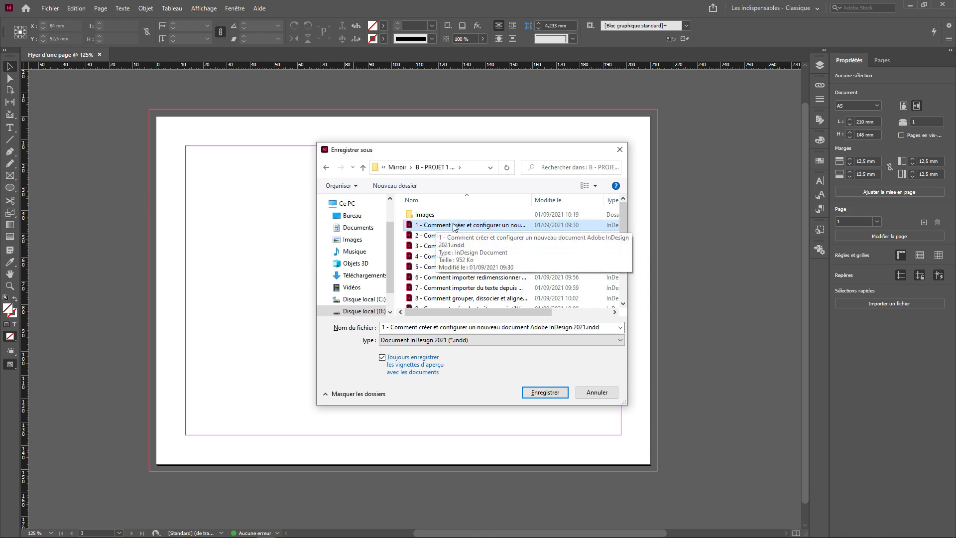
pyautogui.click(543, 392)
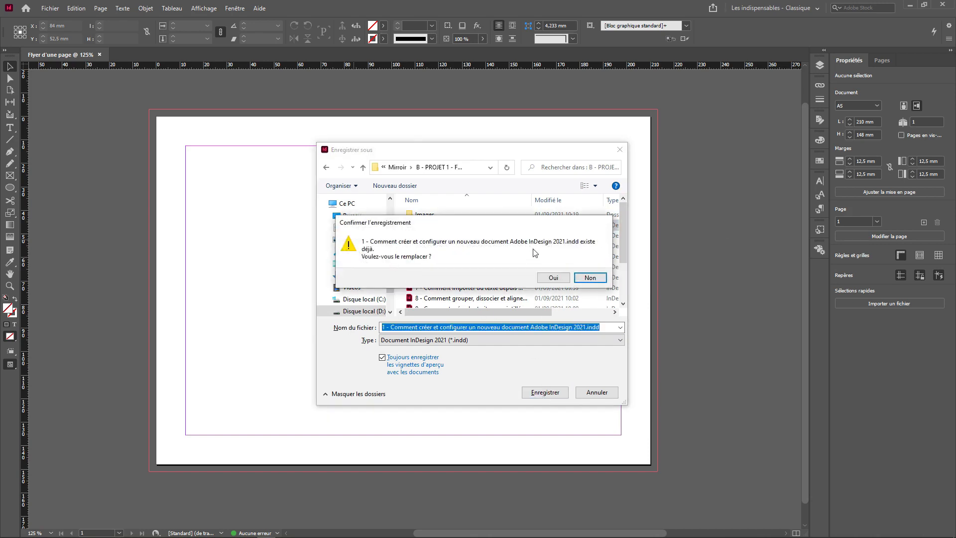
pyautogui.click(553, 278)
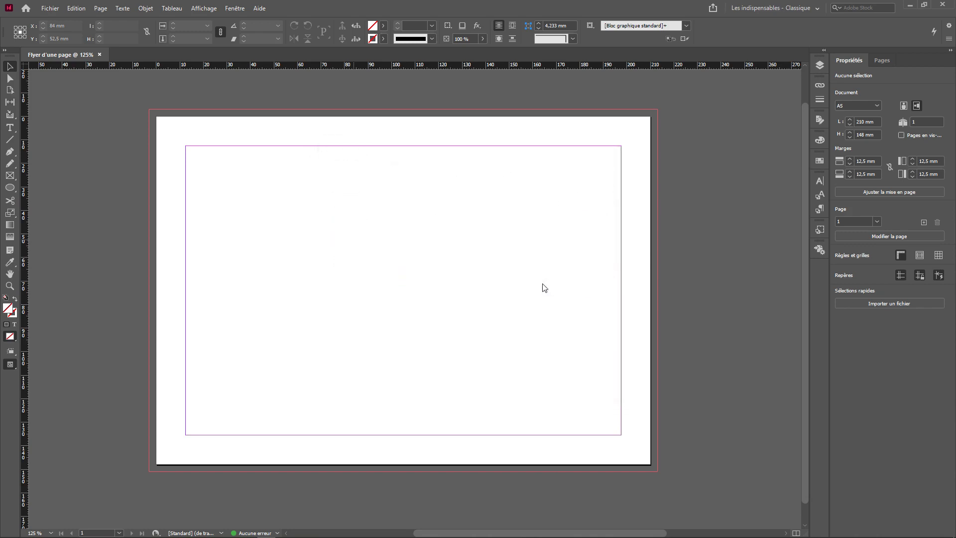